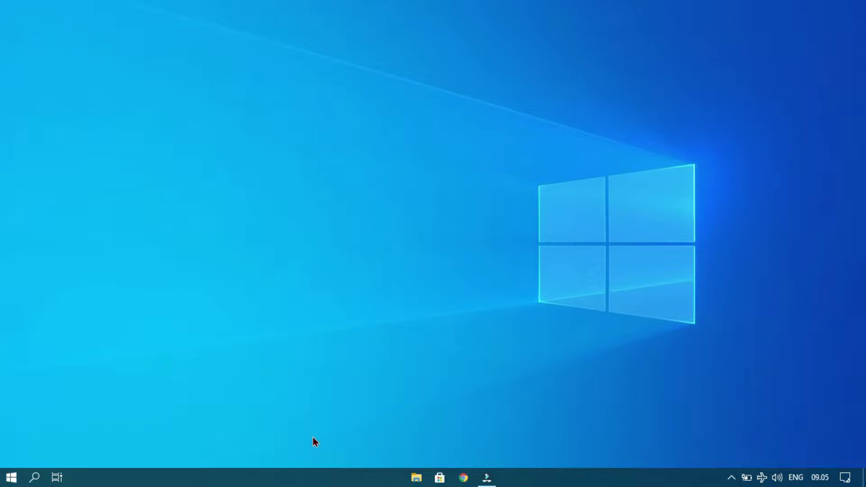
# Open the Windows Update page in the system settings
pyautogui.click(12, 477)
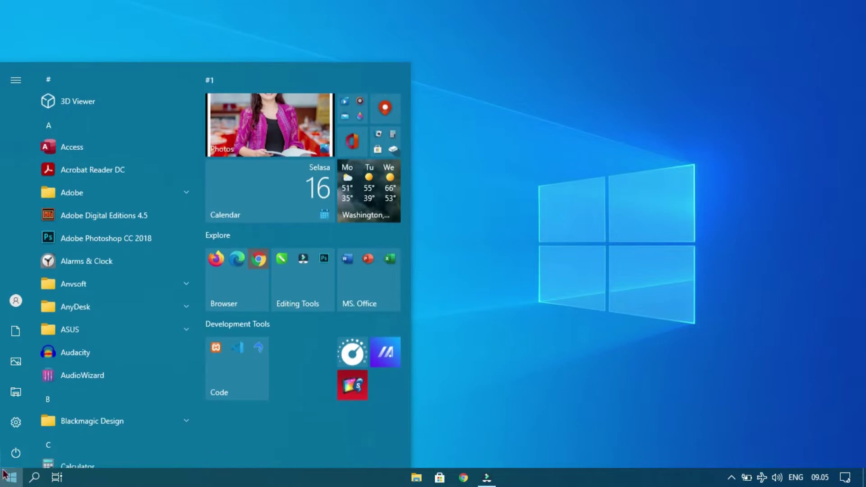
pyautogui.click(22, 428)
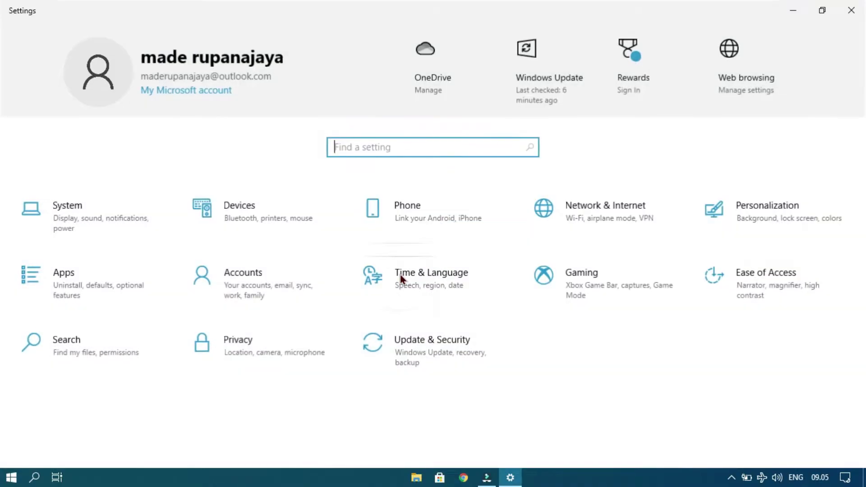
pyautogui.click(527, 86)
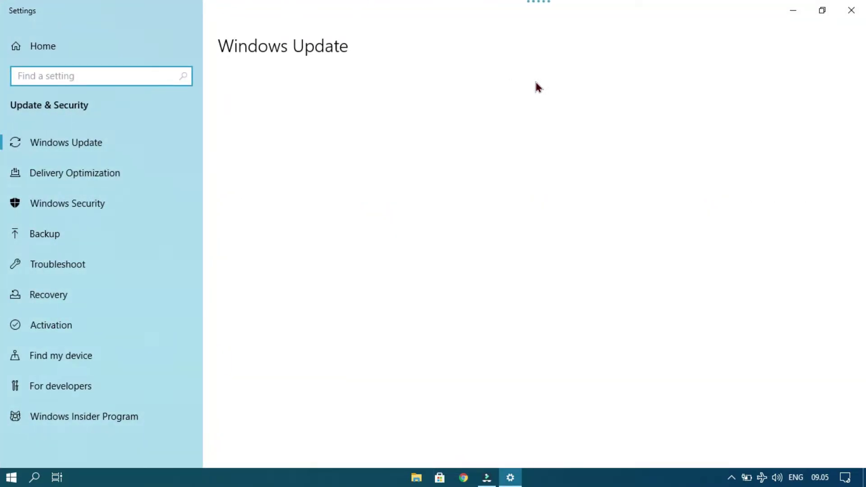
# Turn off airplane mode, enable Wi-Fi and connect to the STIEIndihome network
pyautogui.click(762, 478)
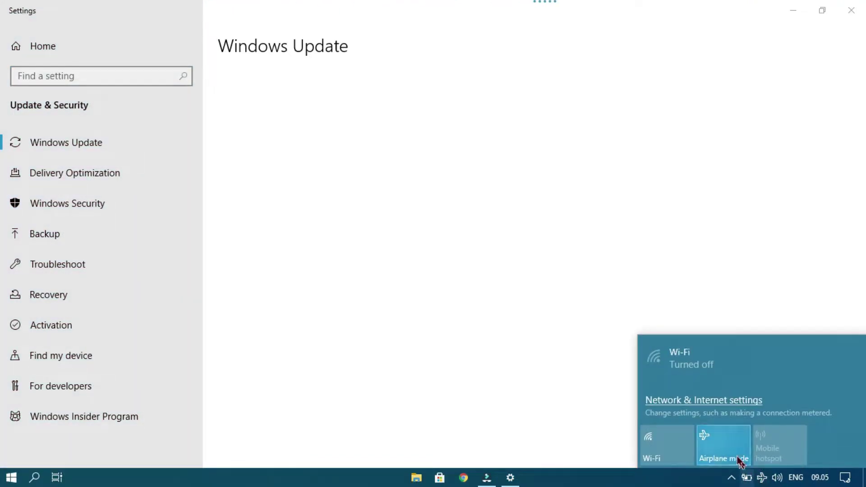
pyautogui.click(667, 446)
pyautogui.click(728, 447)
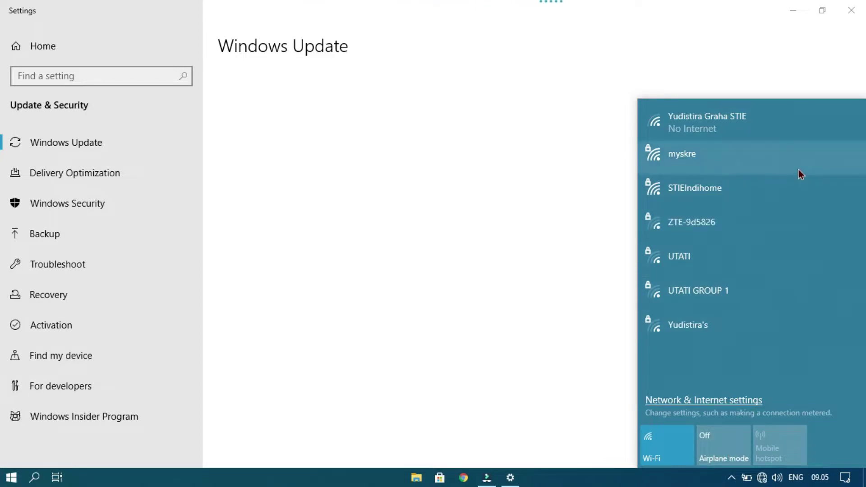
pyautogui.click(731, 194)
pyautogui.click(791, 251)
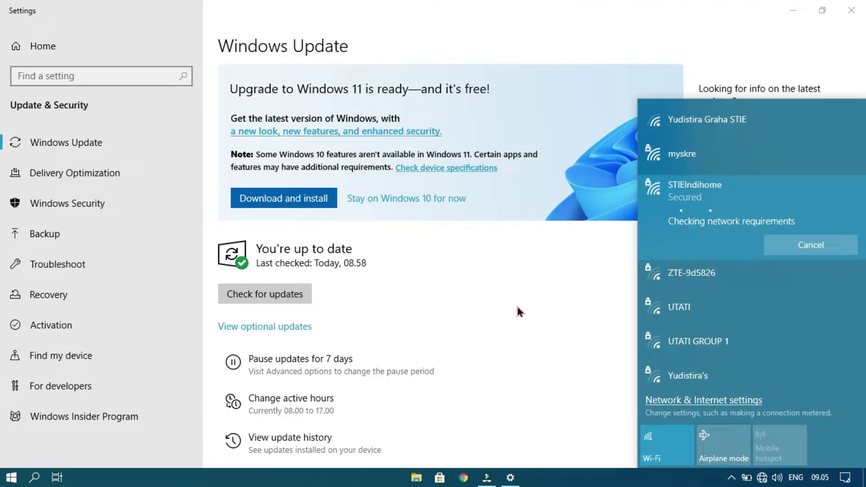
pyautogui.click(516, 307)
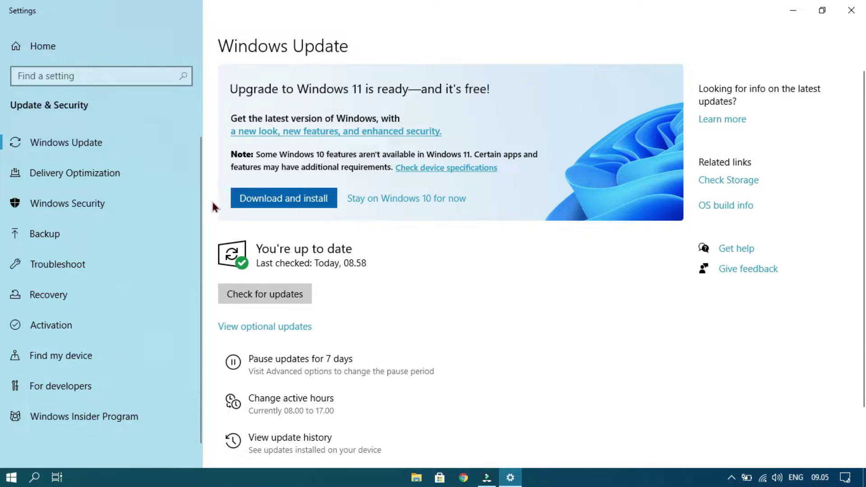
# Start downloading and installing the Windows 11 upgrade
pyautogui.click(258, 195)
pyautogui.click(283, 199)
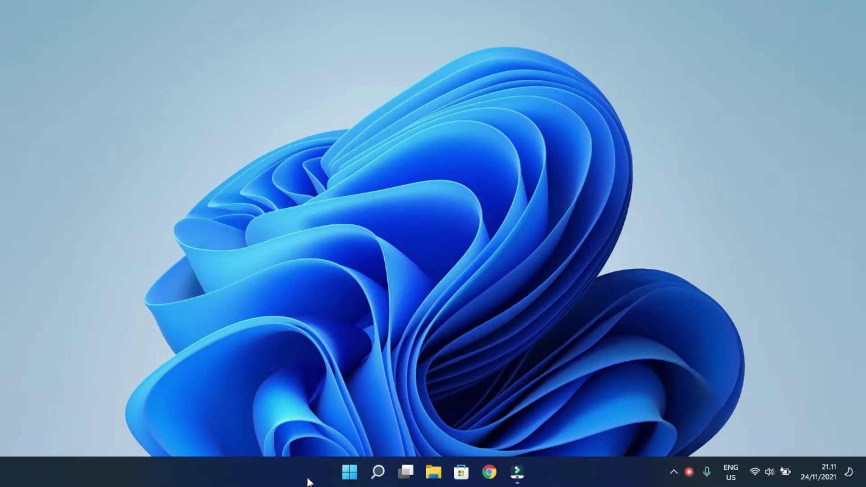
# Open the Pictures folder in File Explorer
pyautogui.press('super+e')
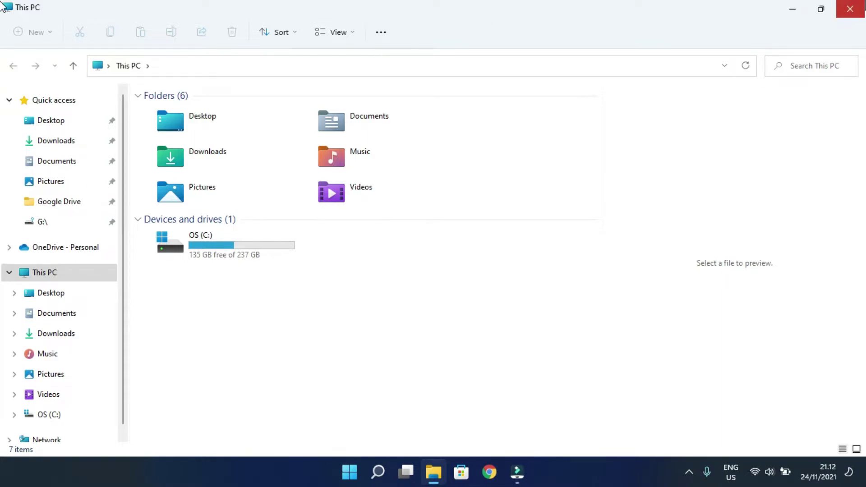
pyautogui.click(849, 8)
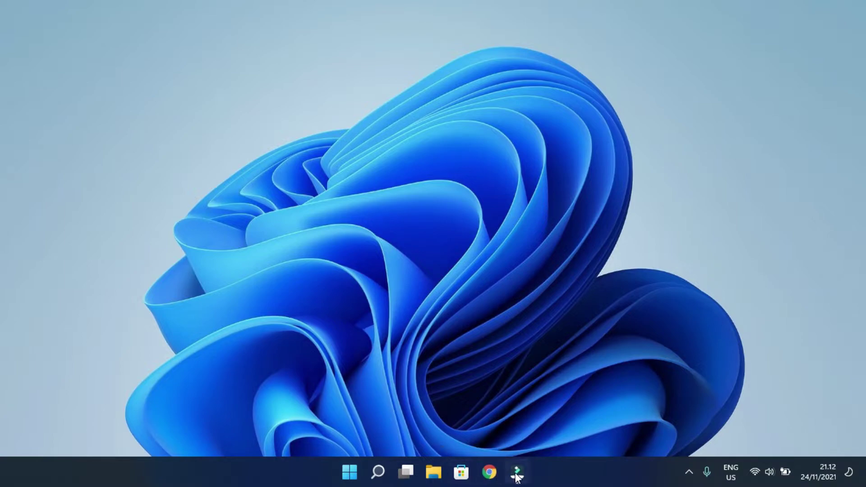
pyautogui.click(429, 473)
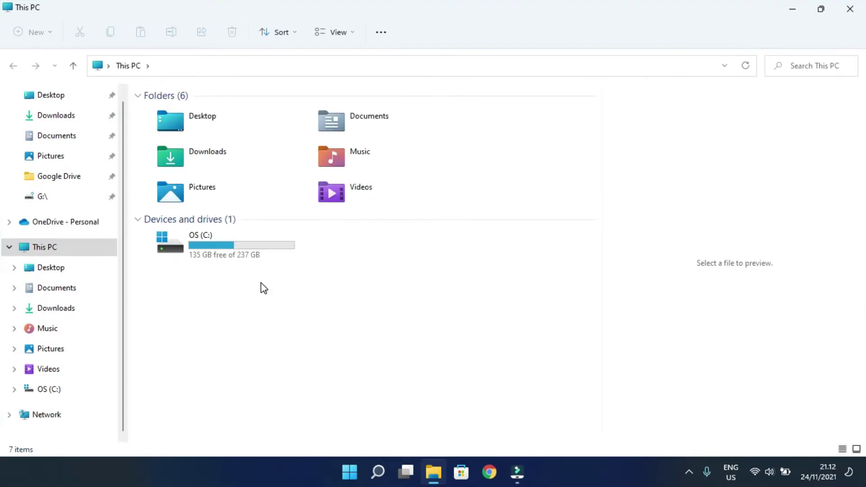
pyautogui.click(46, 158)
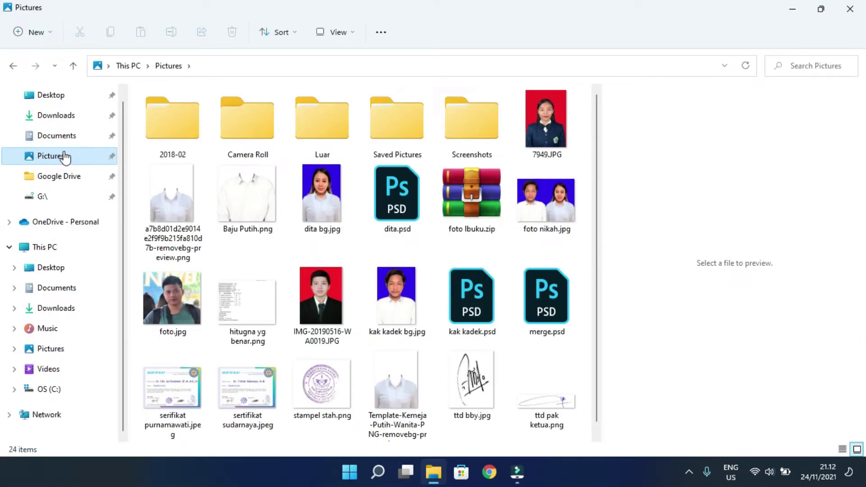
# Try to drop the a7b8d01d2e9014e2f9f9b215fa810d7b-removebg-preview.png shirt image onto a running app in the taskbar
pyautogui.click(165, 198)
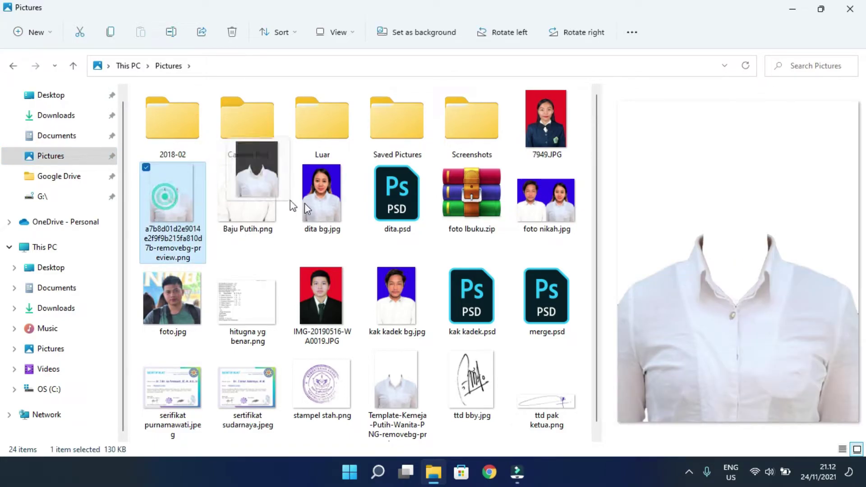
pyautogui.moveTo(521, 479); pyautogui.dragTo(223, 267)
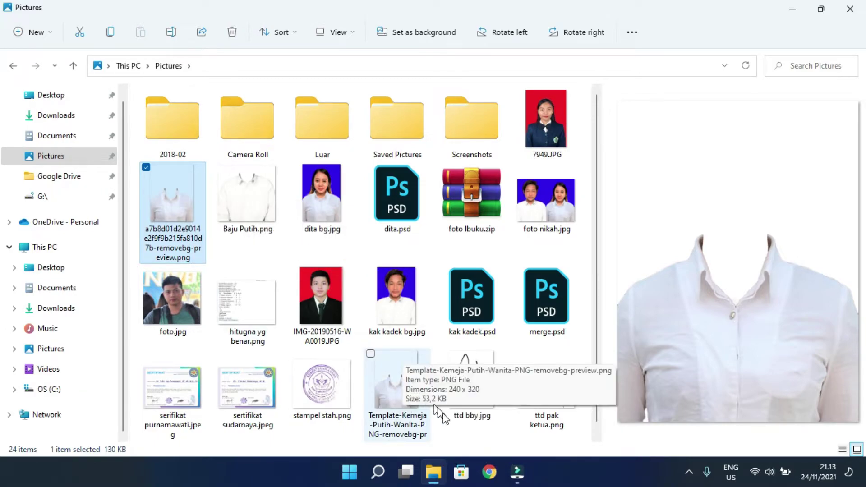
# Launch Chrome, shrink the Pictures window over it and drop the selected shirt PNG into the browser to open it
pyautogui.click(489, 470)
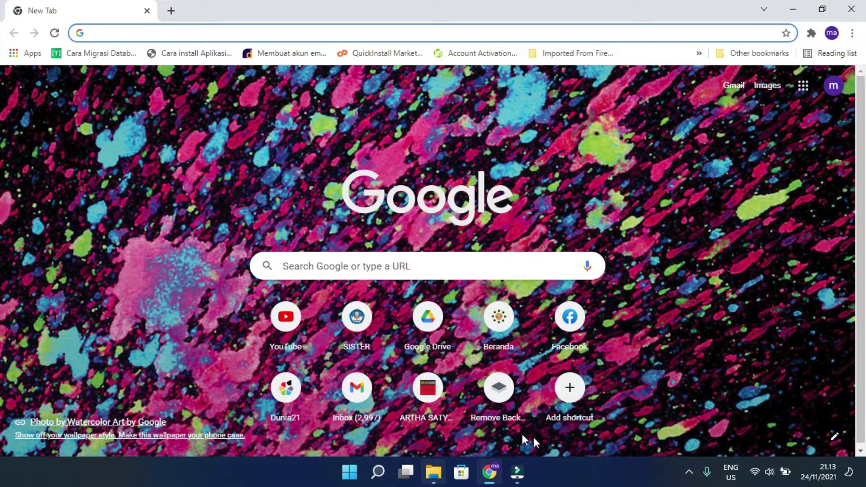
pyautogui.click(433, 474)
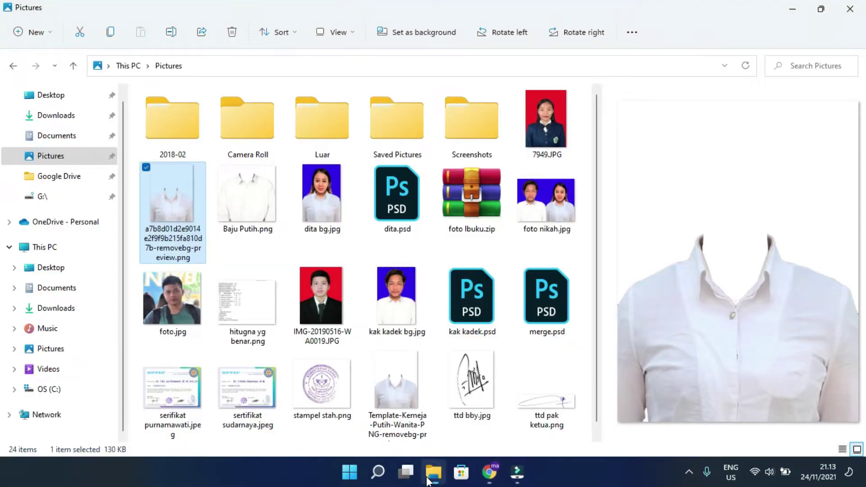
pyautogui.click(821, 9)
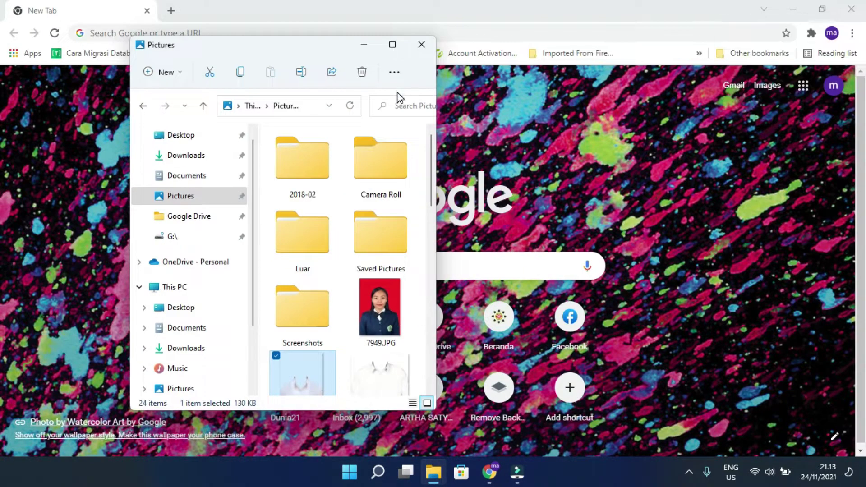
pyautogui.moveTo(392, 45)
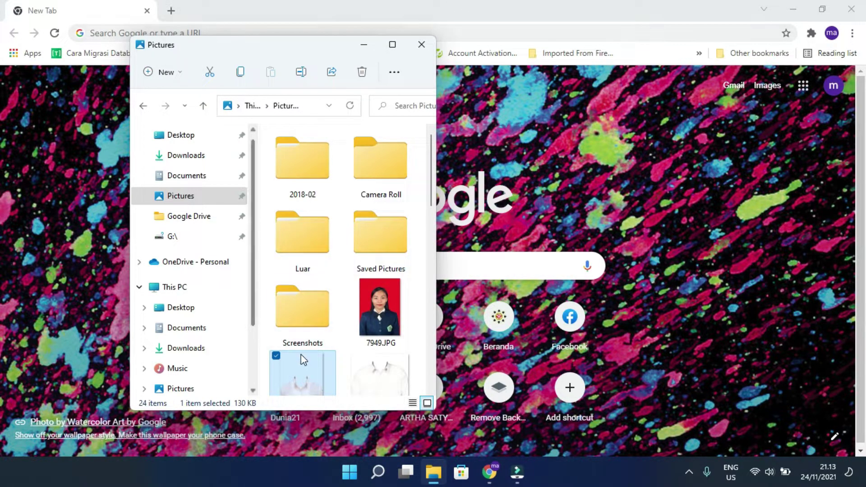
pyautogui.moveTo(302, 361); pyautogui.dragTo(599, 183)
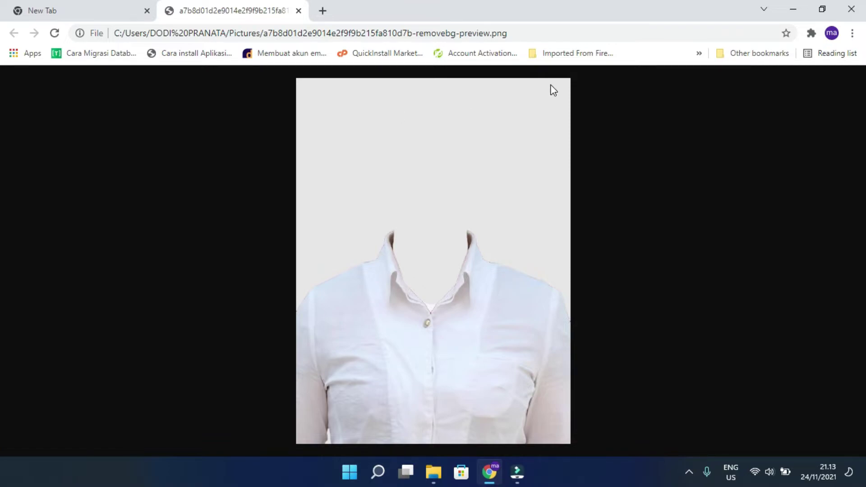
# Minimize the Chrome and Pictures windows and refresh the desktop
pyautogui.click(792, 15)
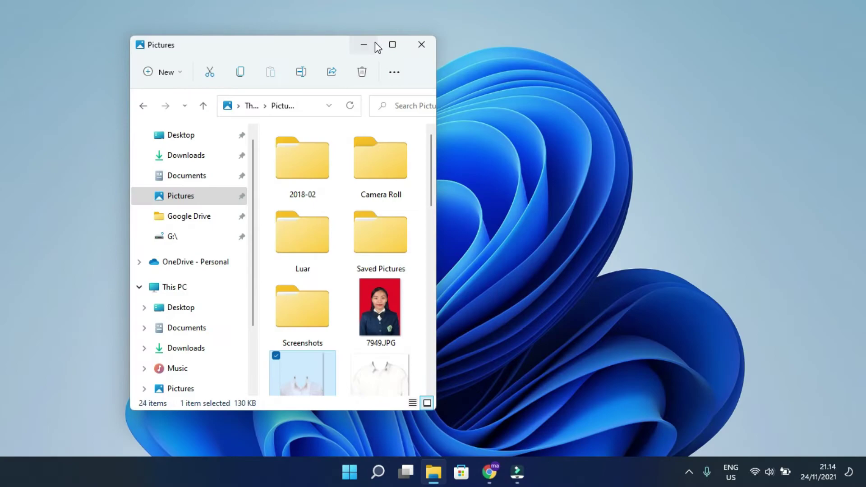
pyautogui.click(374, 42)
pyautogui.rightClick(494, 155)
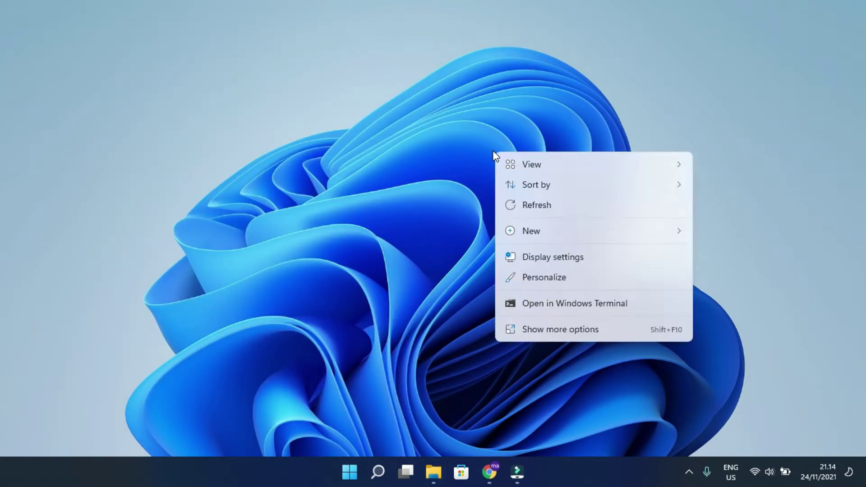
pyautogui.click(526, 204)
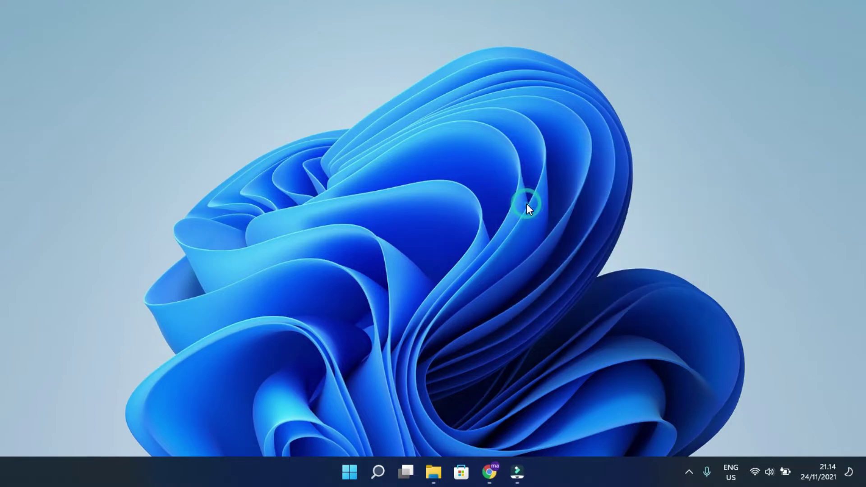
# Bring File Explorer back maximized and open the Downloads folder
pyautogui.click(434, 471)
pyautogui.click(391, 45)
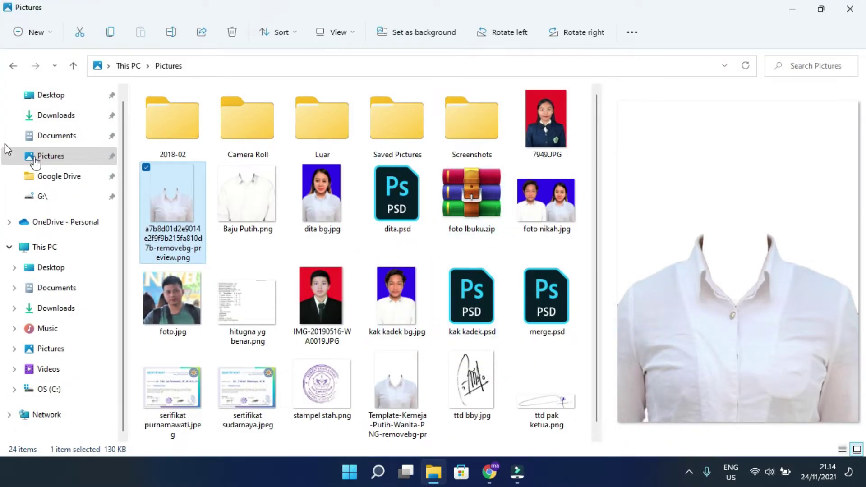
pyautogui.click(42, 137)
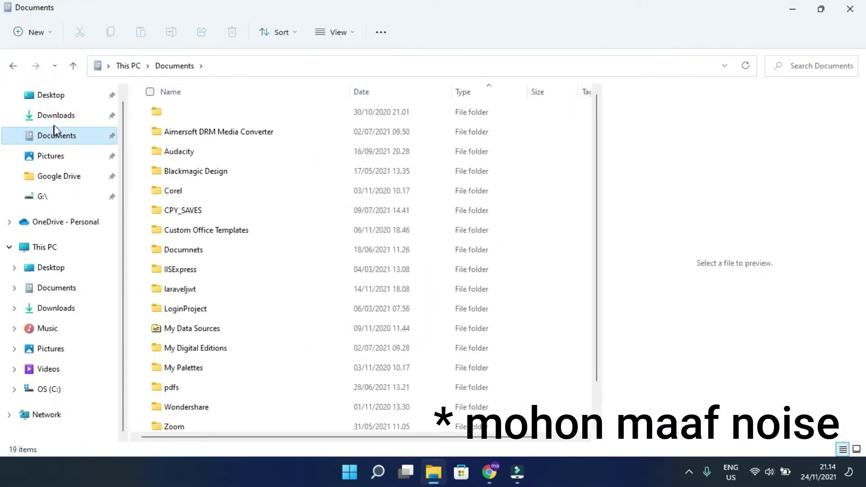
pyautogui.click(54, 118)
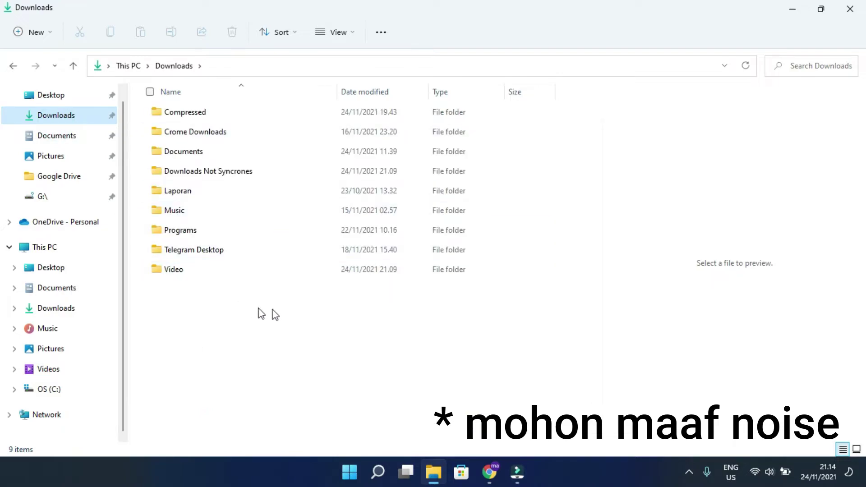
# Refresh the Downloads folder through the extended classic context menu
pyautogui.rightClick(301, 316)
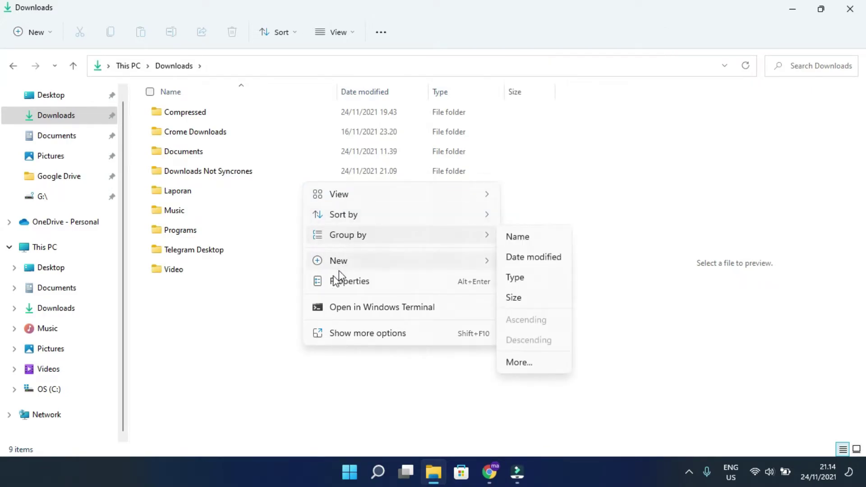
pyautogui.rightClick(239, 303)
pyautogui.rightClick(238, 303)
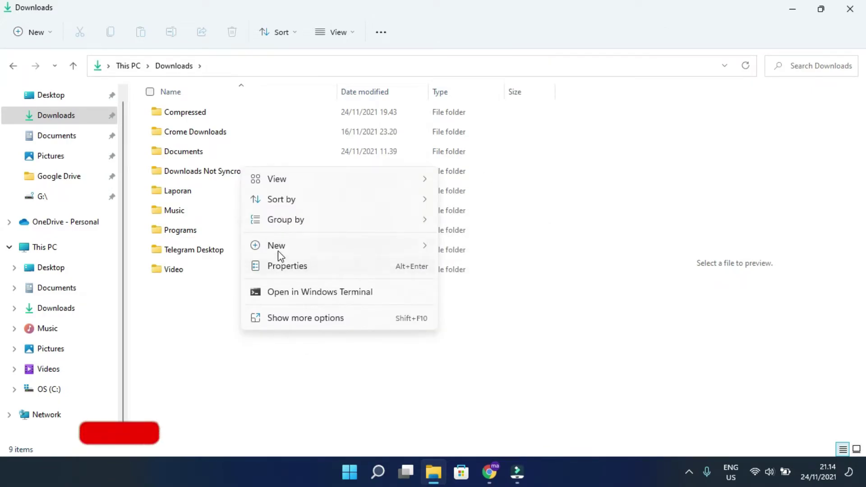
pyautogui.click(293, 321)
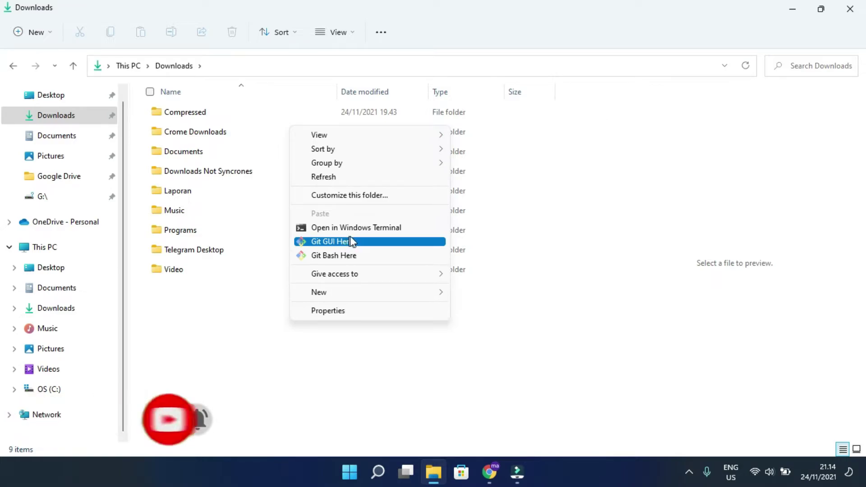
pyautogui.click(338, 177)
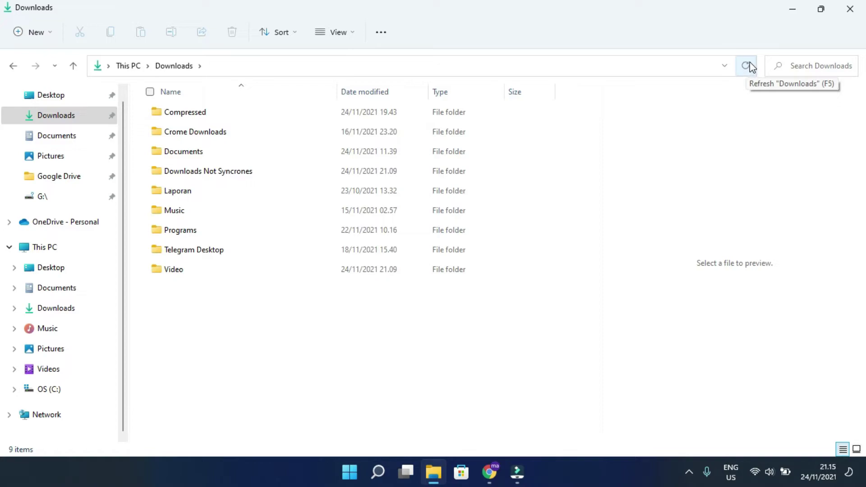
pyautogui.rightClick(299, 311)
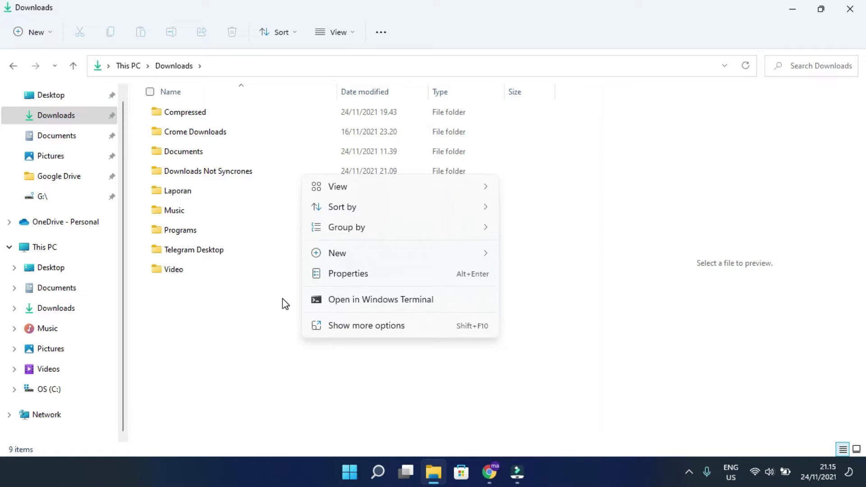
pyautogui.click(284, 323)
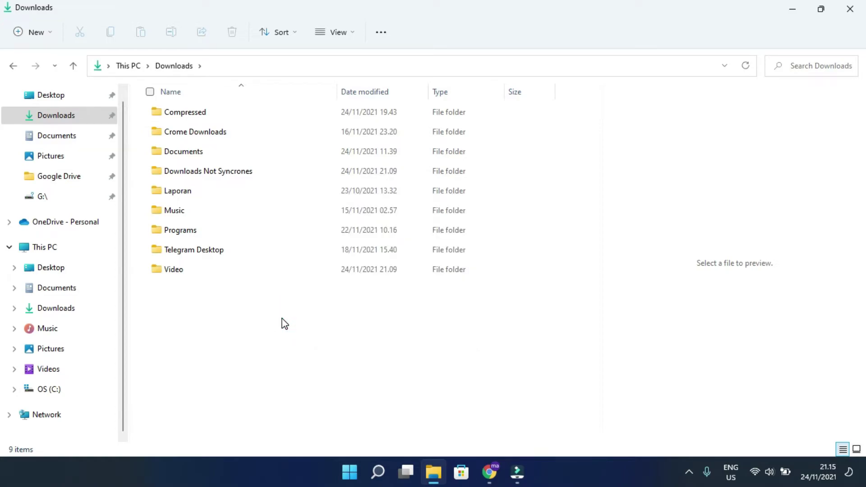
pyautogui.rightClick(284, 323)
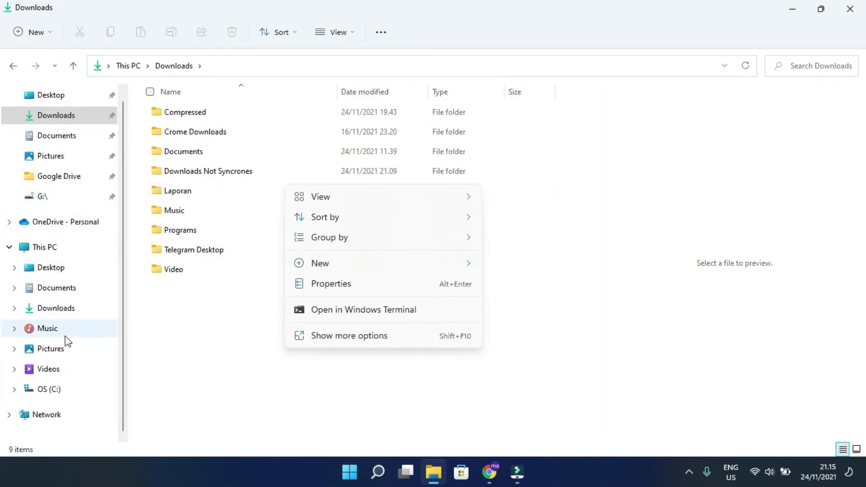
# Open the firbasetaste folder inside xampp\htdocs on the OS (C:) drive
pyautogui.click(60, 393)
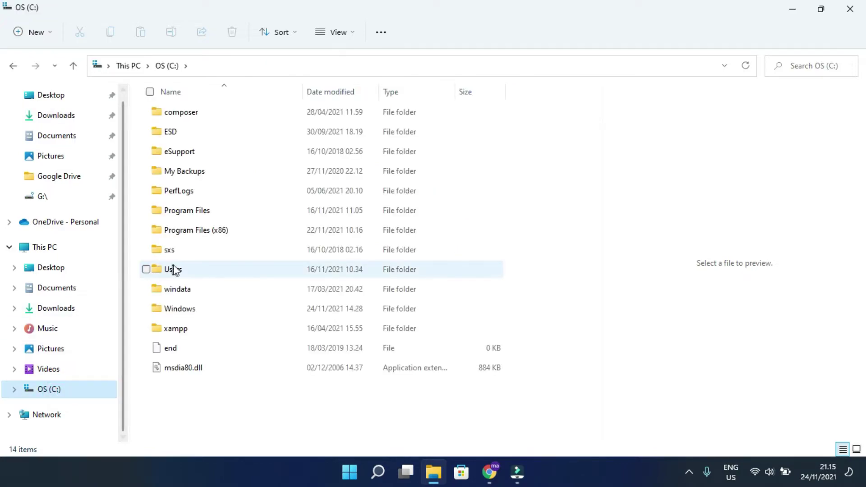
pyautogui.doubleClick(176, 329)
pyautogui.doubleClick(179, 217)
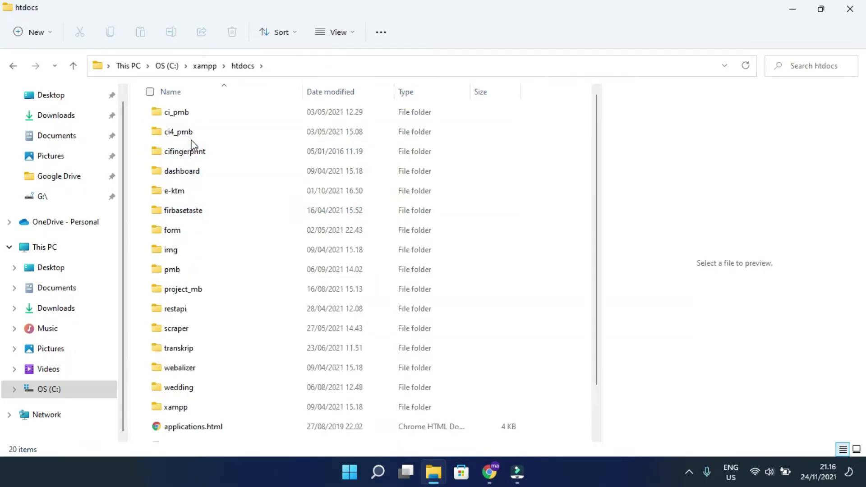
pyautogui.doubleClick(189, 218)
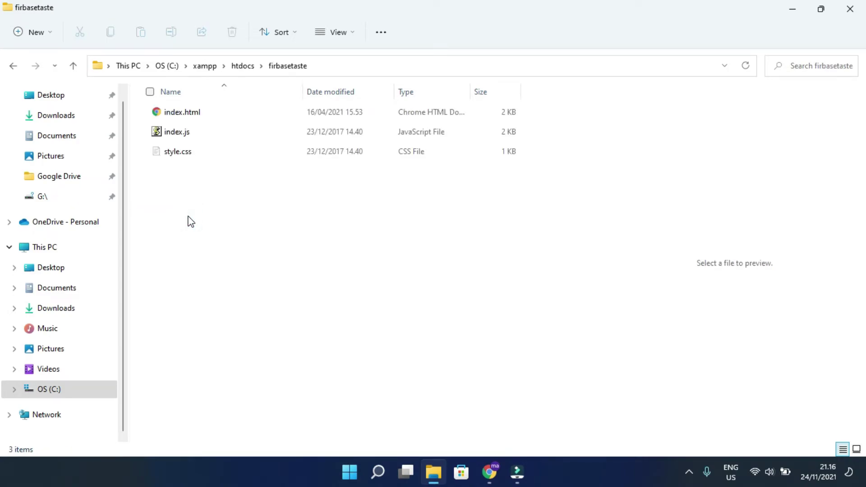
# Launch Git Bash in the firbasetaste folder through the extended classic context menu and close its window
pyautogui.rightClick(215, 228)
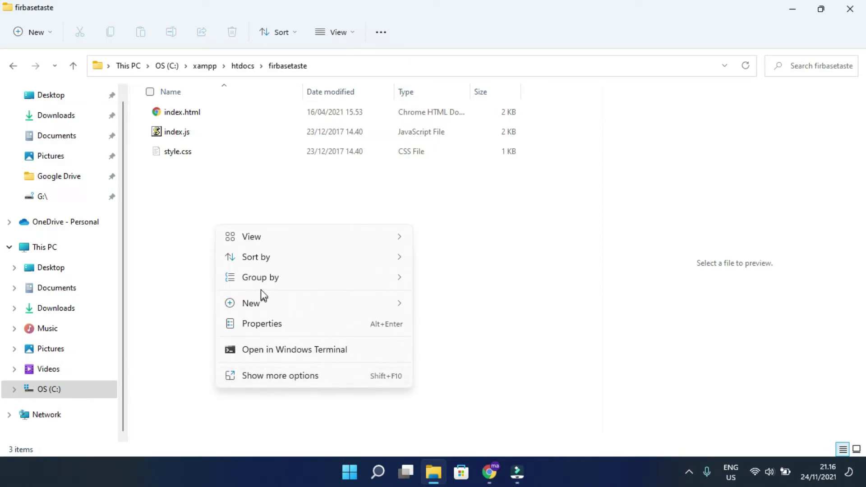
pyautogui.moveTo(272, 240)
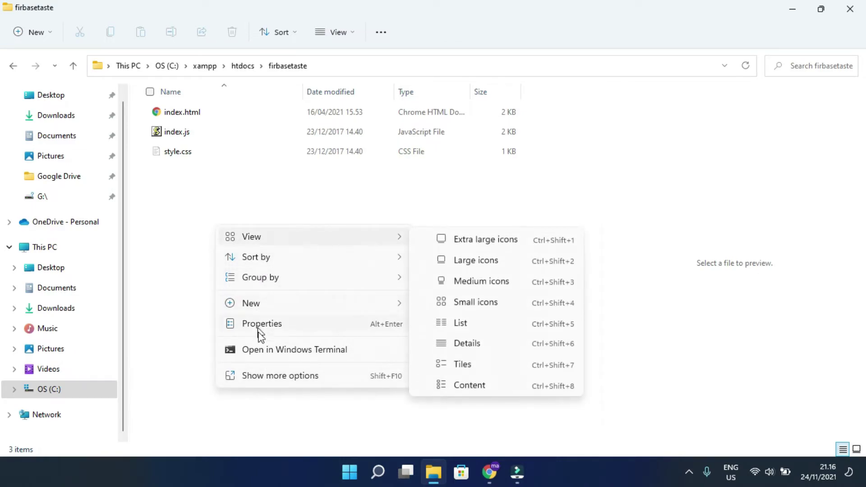
pyautogui.click(293, 378)
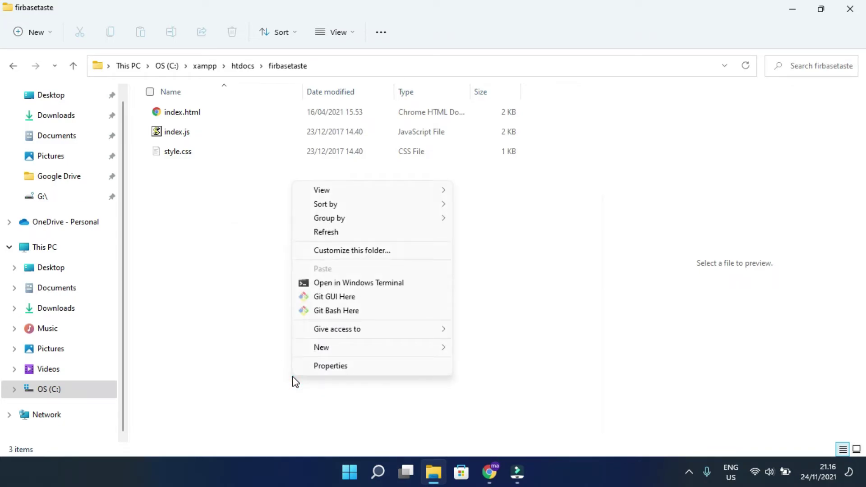
pyautogui.click(348, 313)
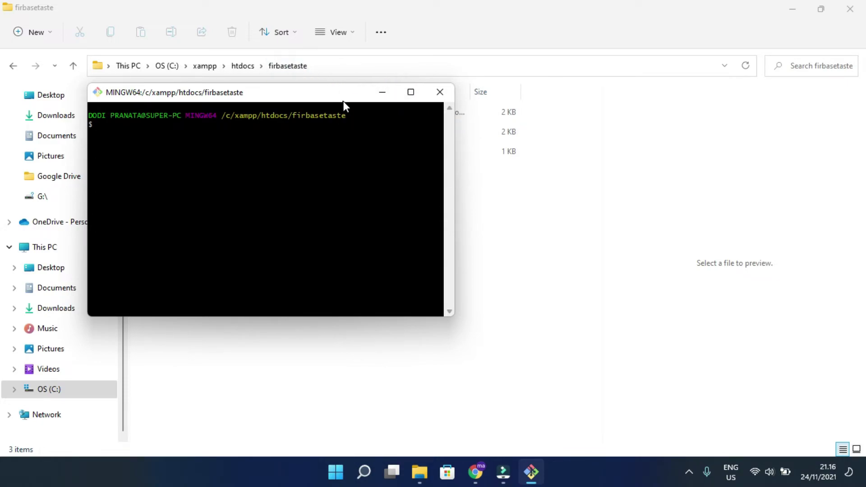
pyautogui.click(437, 87)
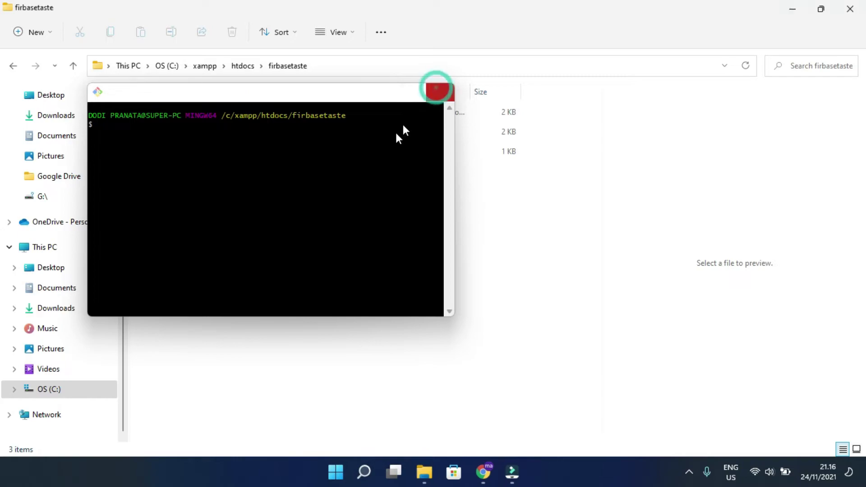
# Show the firbasetaste folder's extended classic context menu again, dismiss it and close File Explorer
pyautogui.rightClick(357, 207)
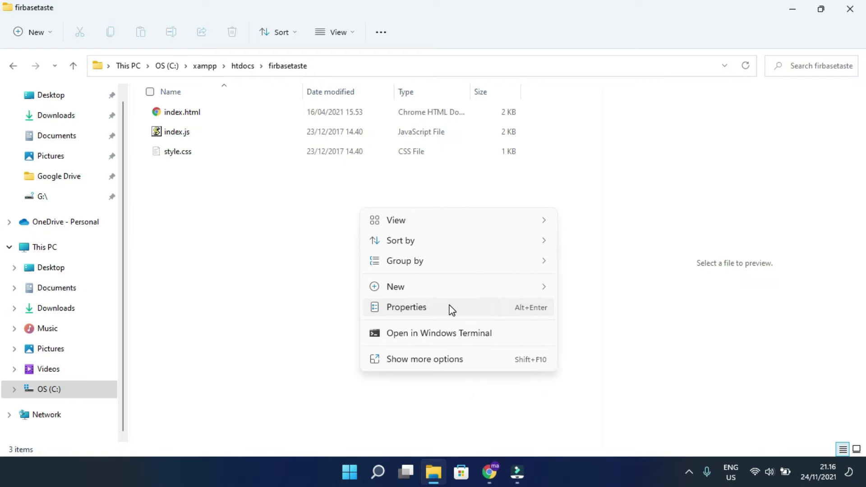
pyautogui.click(442, 365)
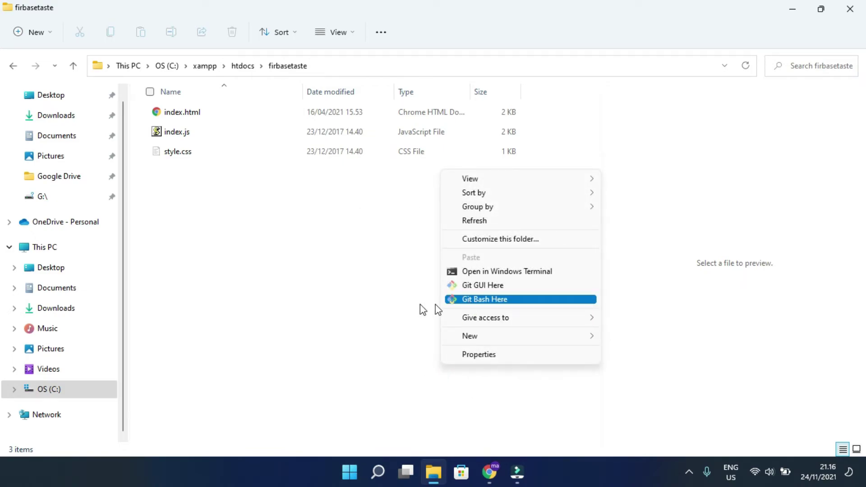
pyautogui.press('Return')
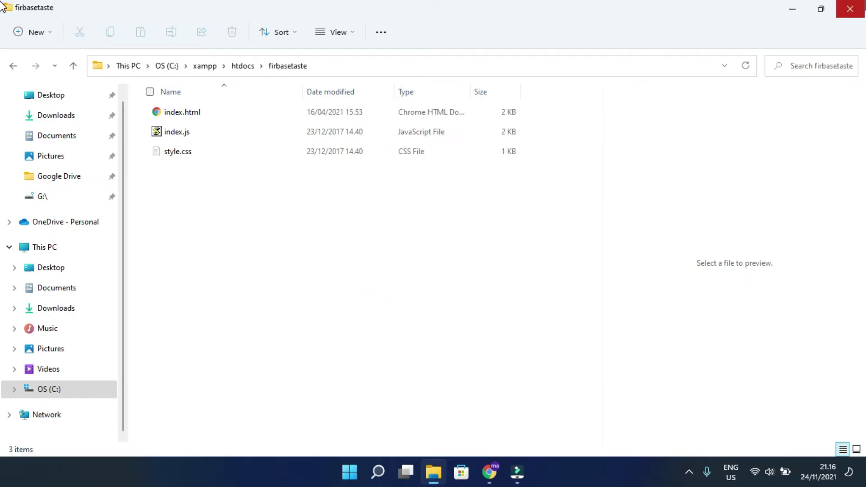
pyautogui.click(849, 9)
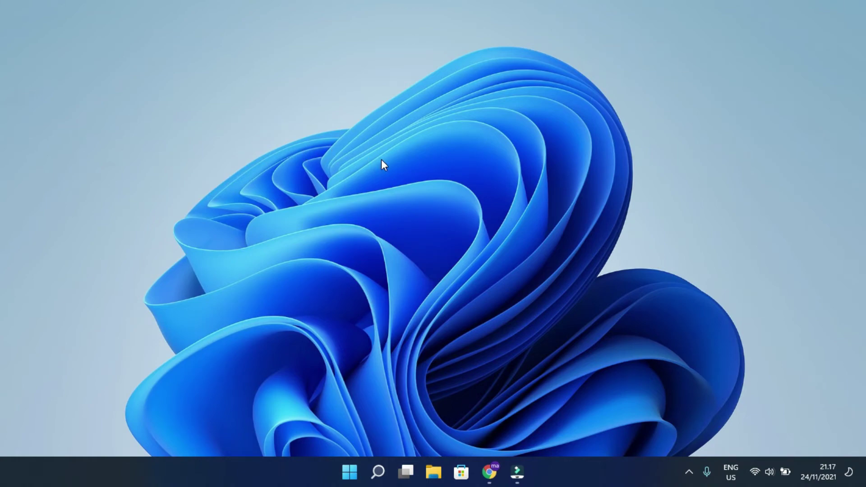
# Examine the desktop's extended classic context menu and the hidden system tray icons
pyautogui.rightClick(382, 160)
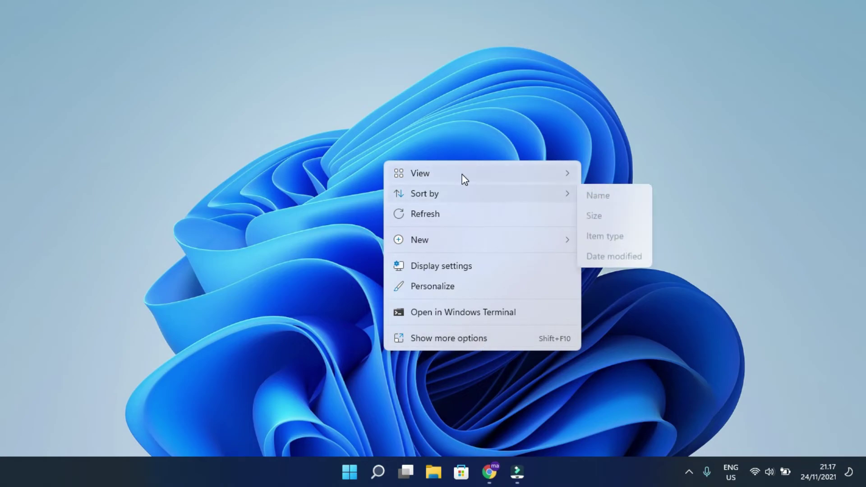
pyautogui.click(488, 338)
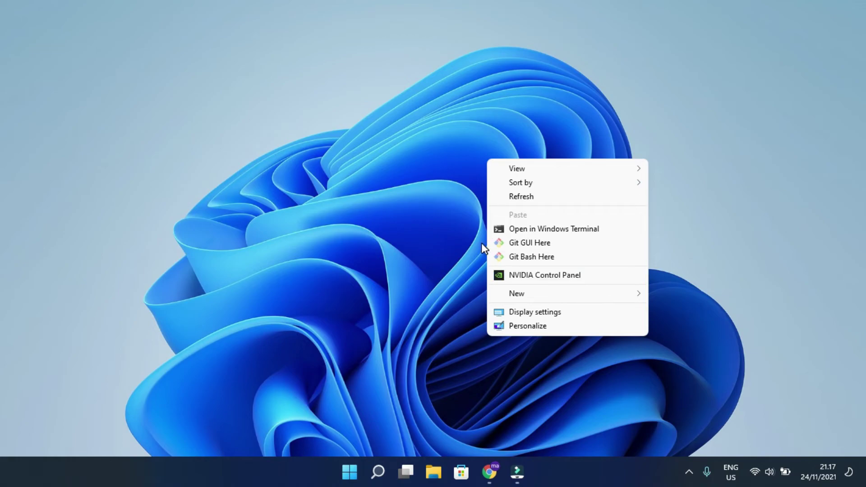
pyautogui.click(448, 224)
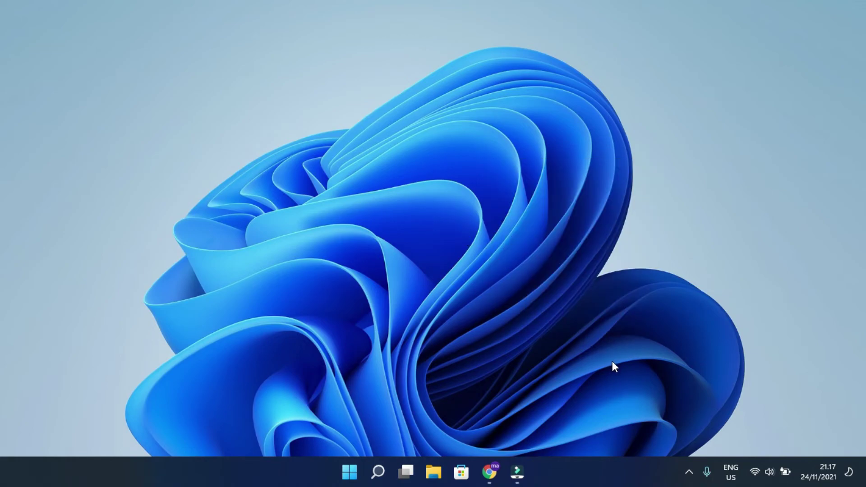
pyautogui.click(691, 467)
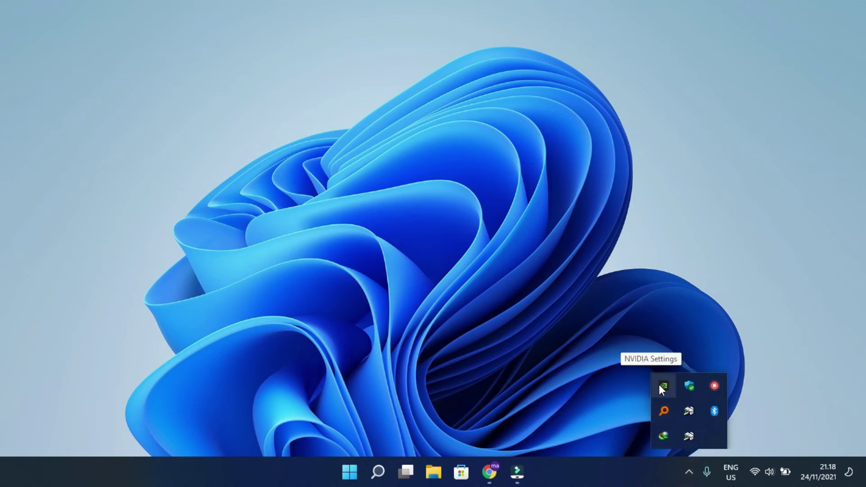
# View the Search panel, look through both pages of pinned apps in Start, and close it
pyautogui.click(381, 464)
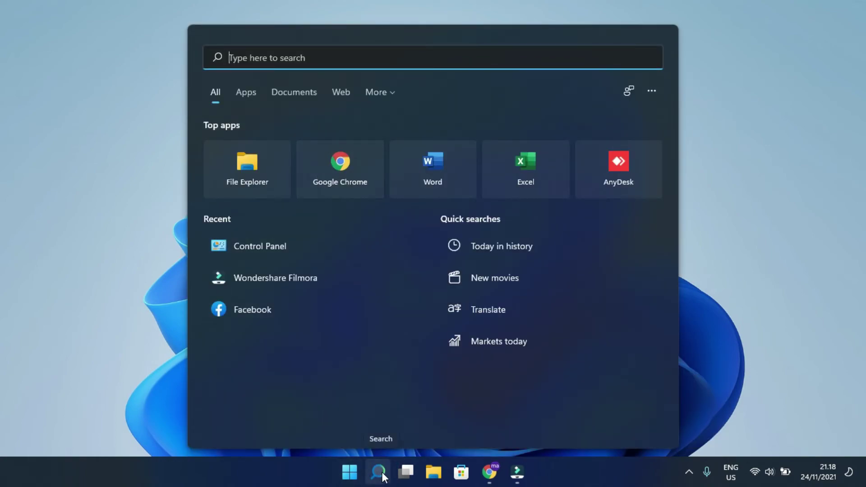
pyautogui.press('super')
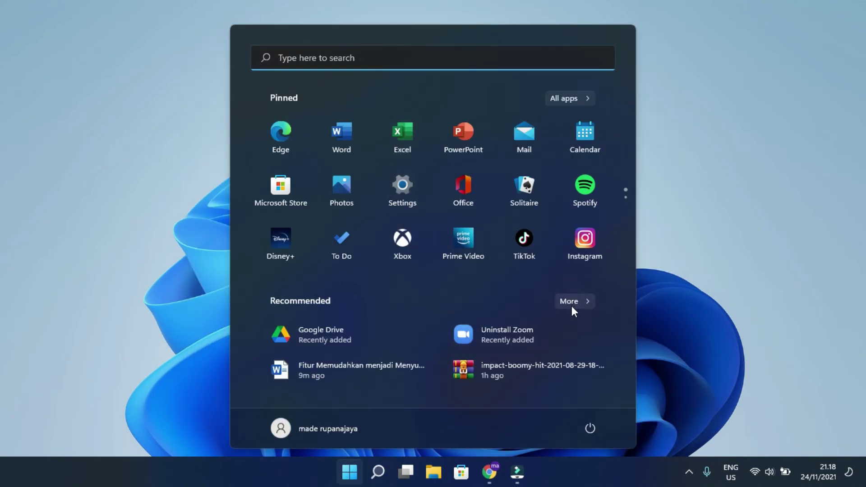
pyautogui.scroll(-1, 442, 225)
pyautogui.scroll(1, 442, 224)
pyautogui.scroll(-1, 442, 225)
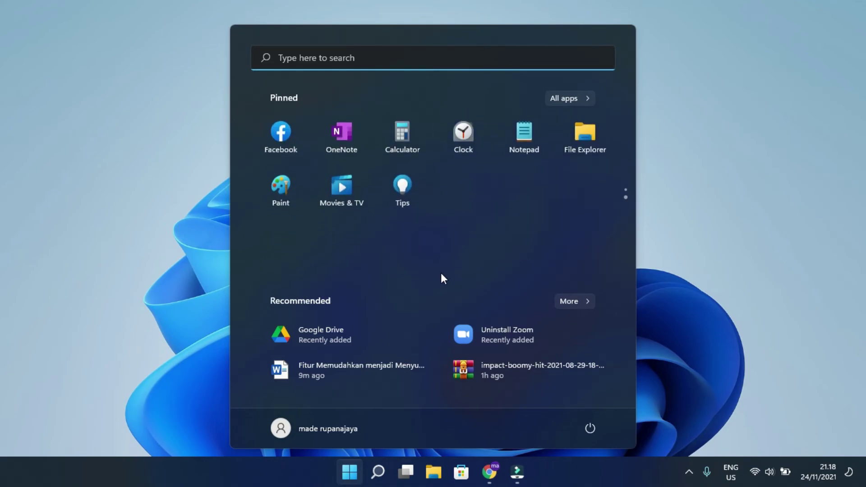
pyautogui.scroll(1, 440, 272)
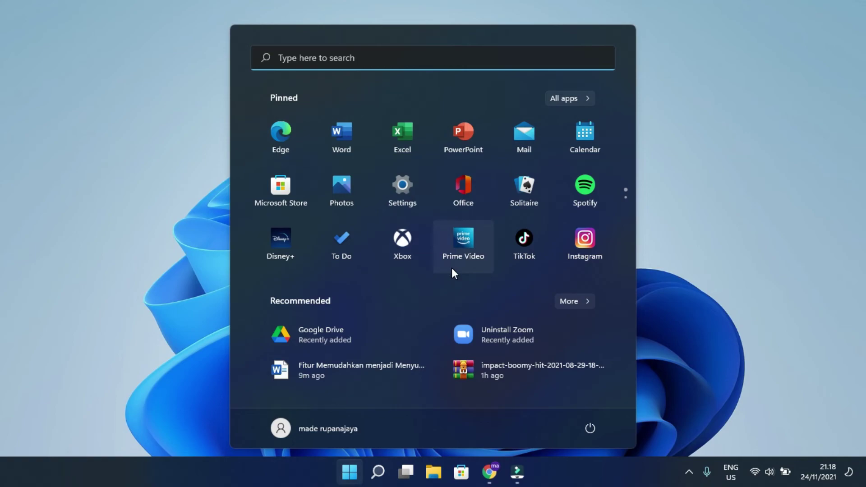
pyautogui.scroll(-1, 423, 201)
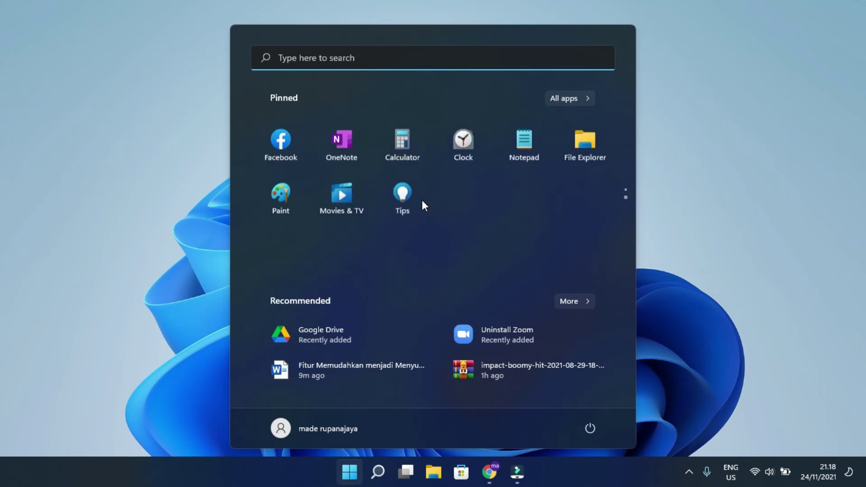
pyautogui.scroll(1, 421, 199)
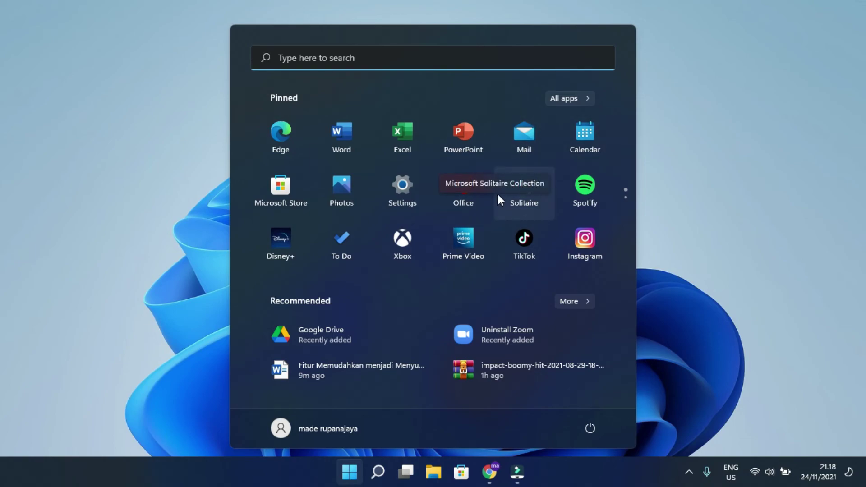
pyautogui.press('Escape')
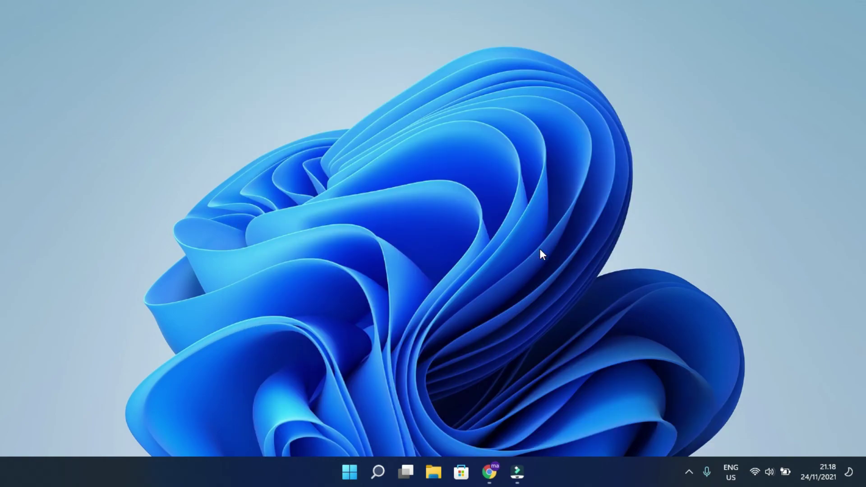